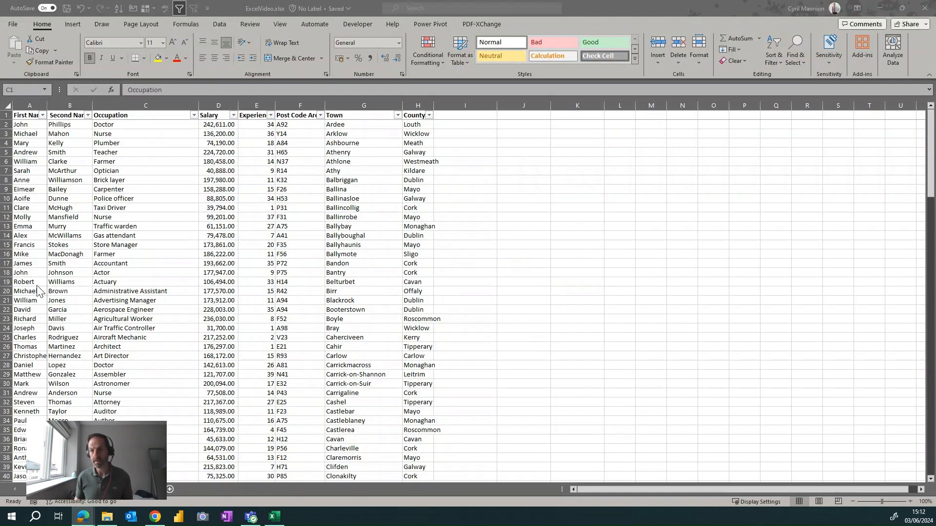
scroll(253, 276, down, 20)
scroll(253, 276, down, 20)
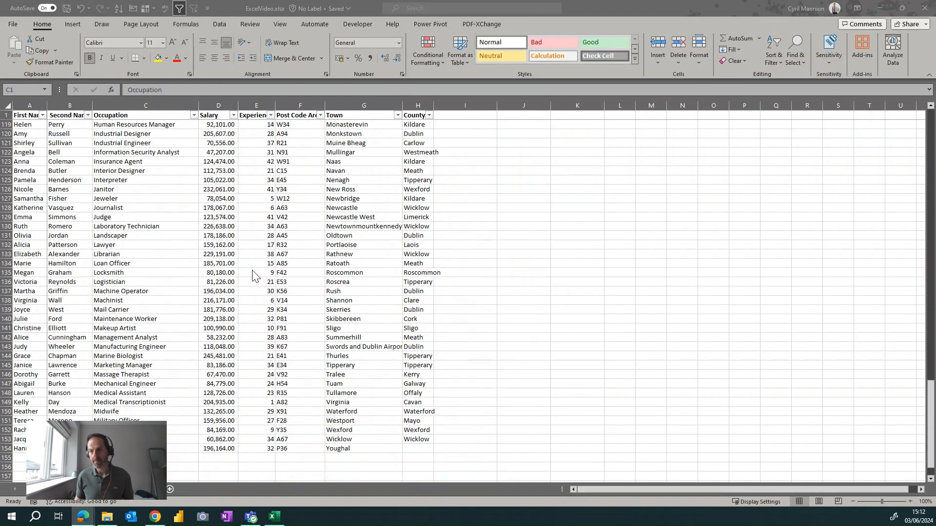
scroll(254, 272, up, 20)
scroll(253, 274, up, 20)
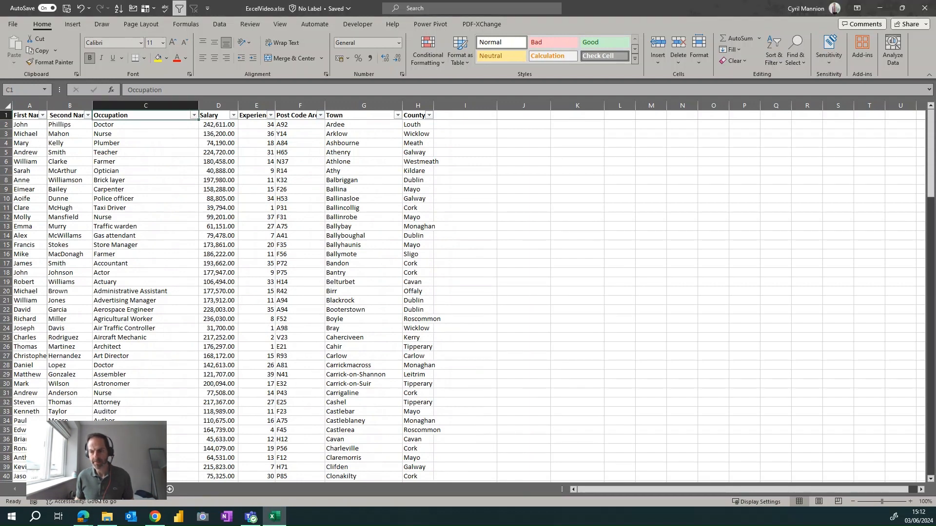
- Clear the existing Total Salary and No of people formulas from B2 and B3 on the SumIf sheet
key(ctrl+Page_Down)
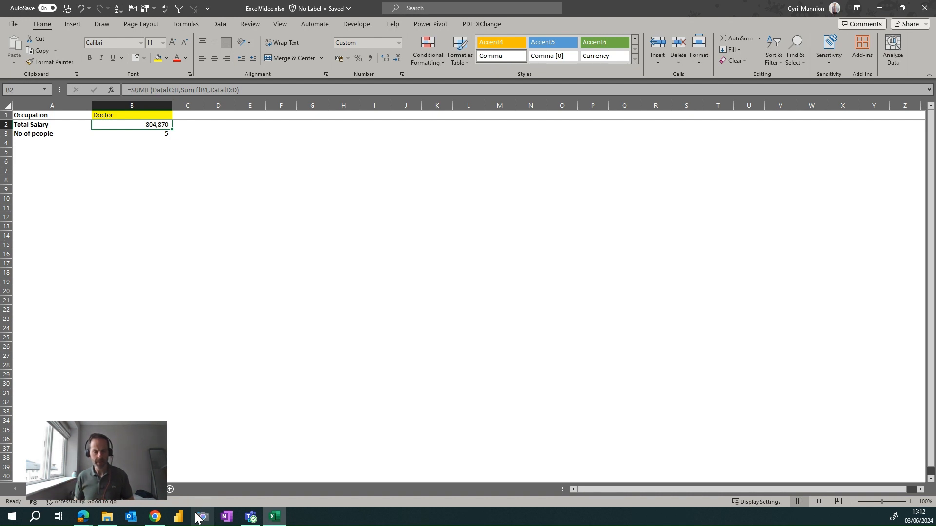
key(Delete)
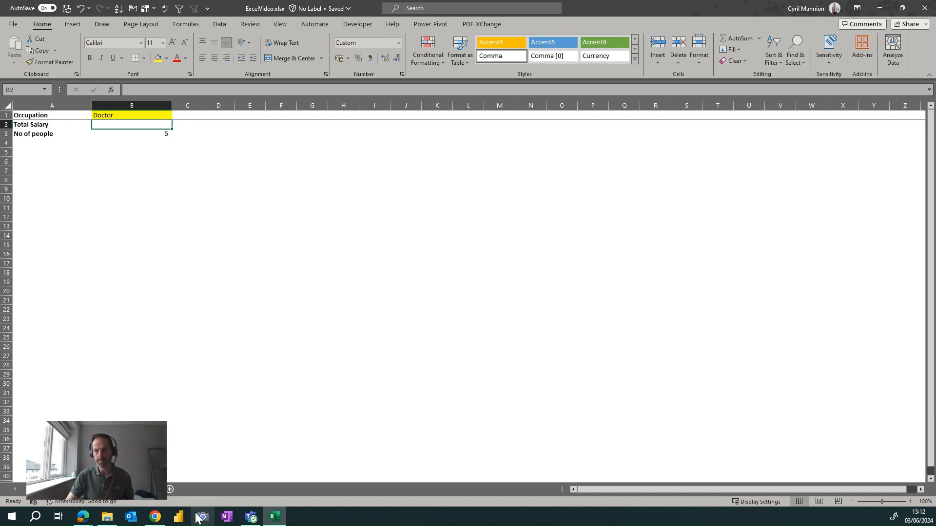
key(Down)
key(Delete)
key(Up)
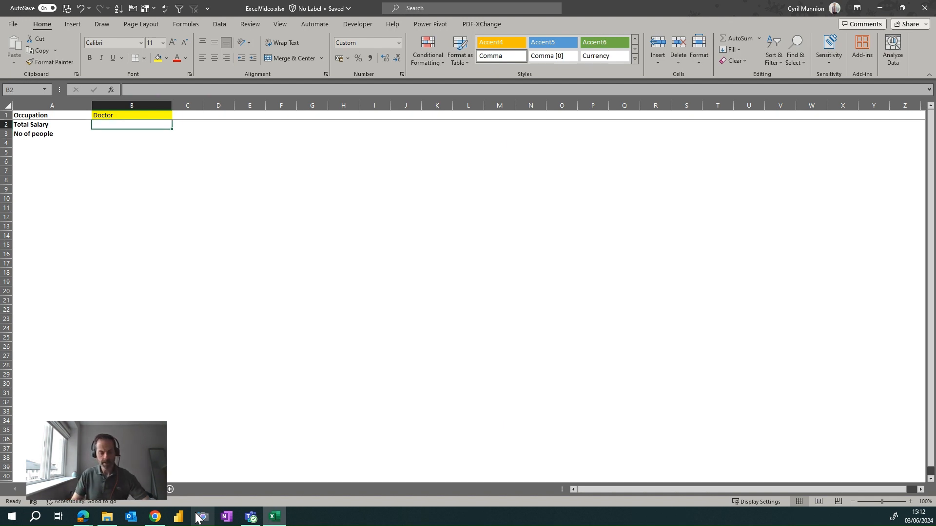
- Begin a SUMIF formula in the Total Salary cell B2 with columns C:D of the Data sheet as the range
text(=)
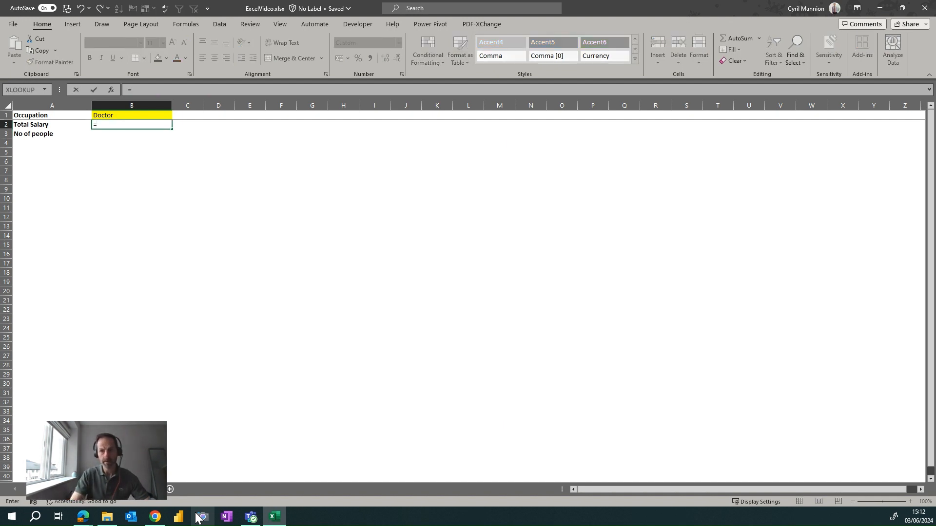
text(sum)
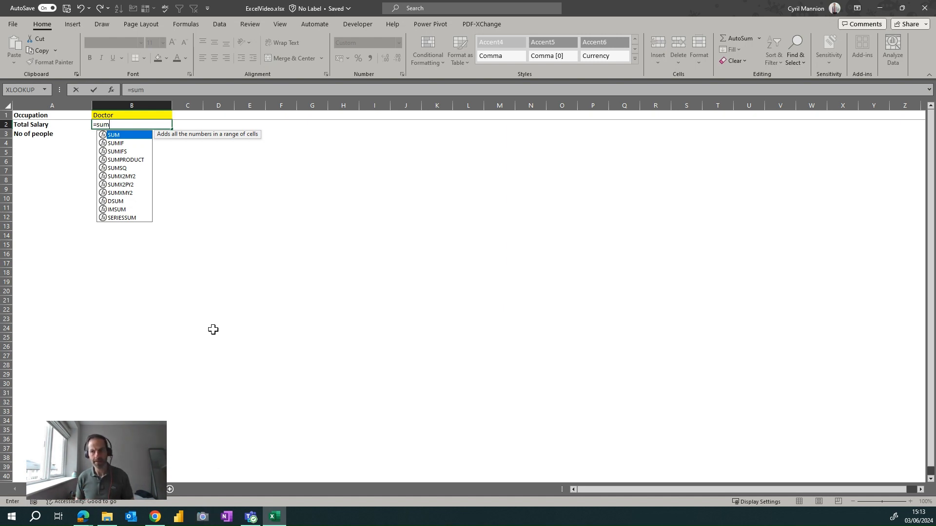
double_click(116, 144)
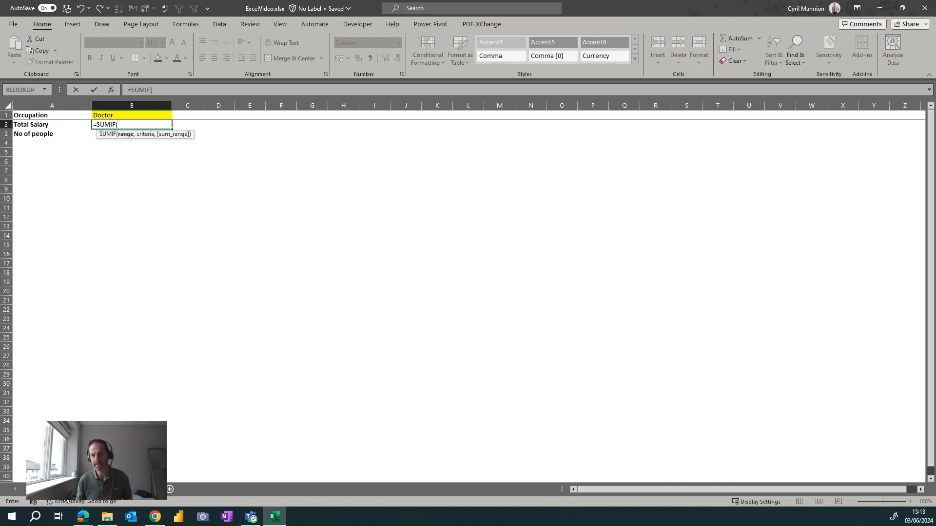
click(40, 490)
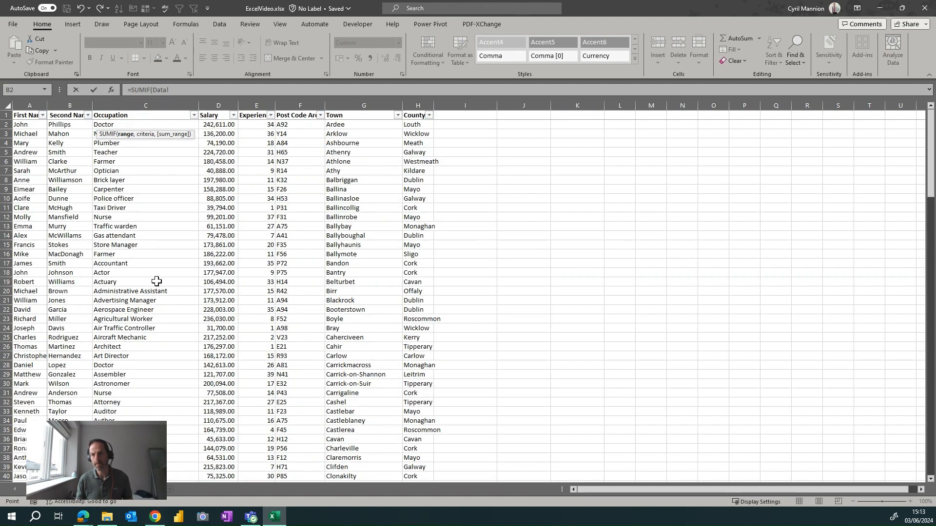
click(119, 100)
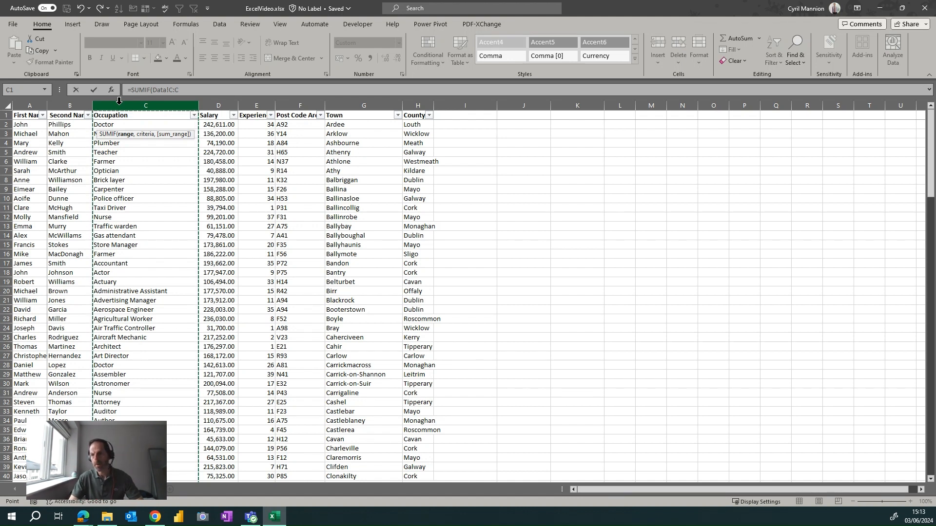
key(shift+Right)
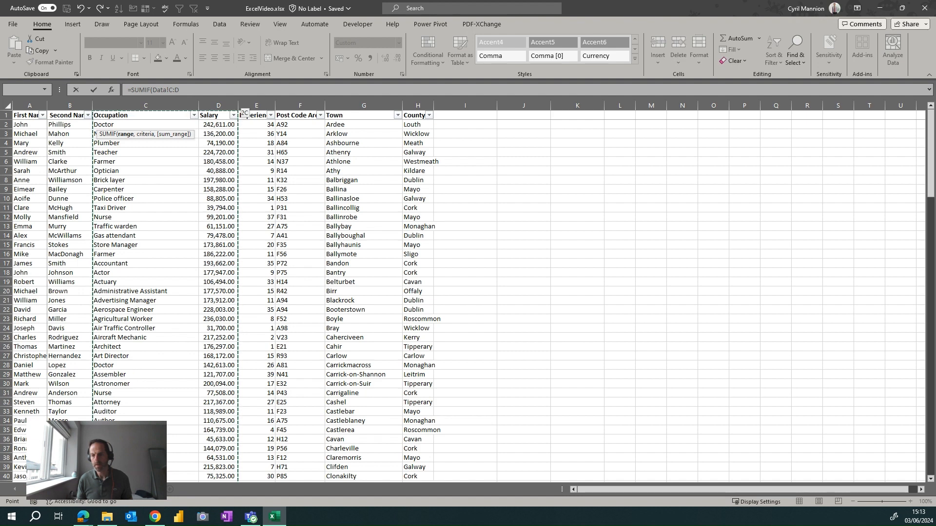
click(146, 490)
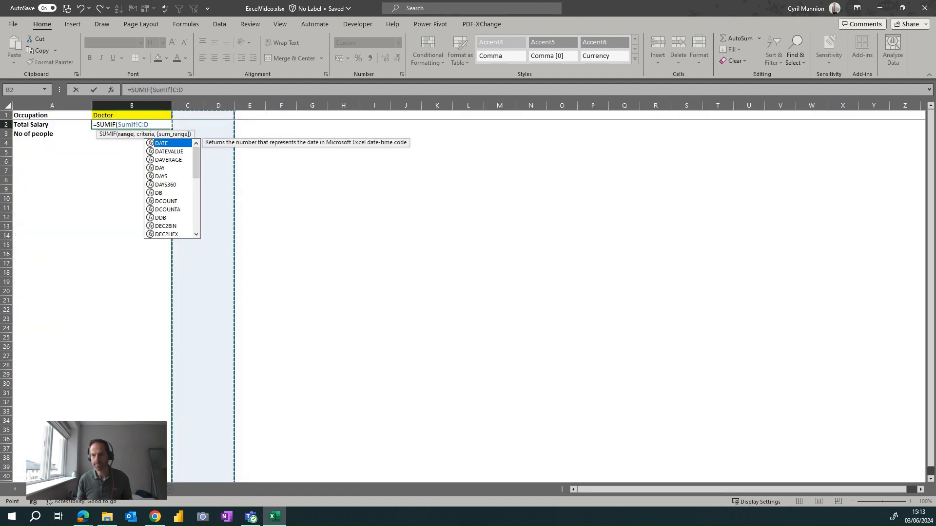
key(ctrl+Page_Up)
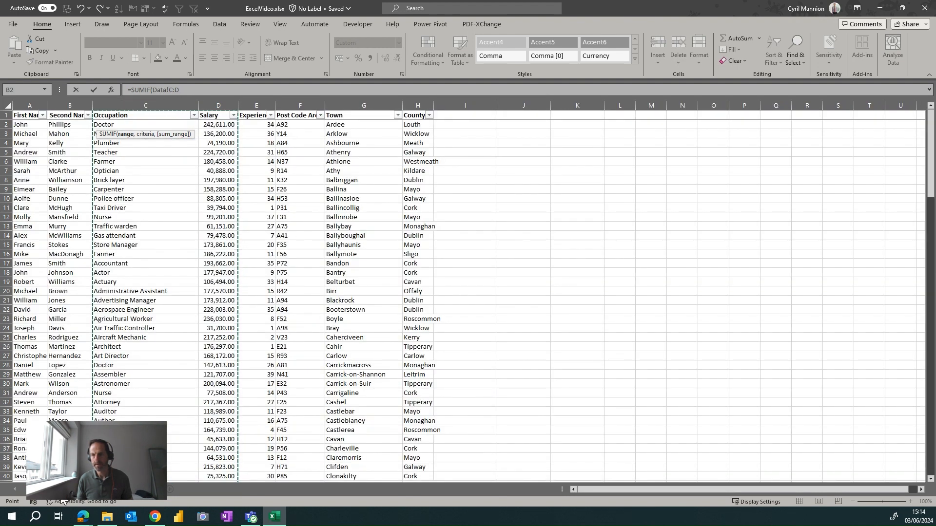
- Complete the SUMIF formula with SumIf!B1 as the criteria and Data!D:D as the sum range
text(,)
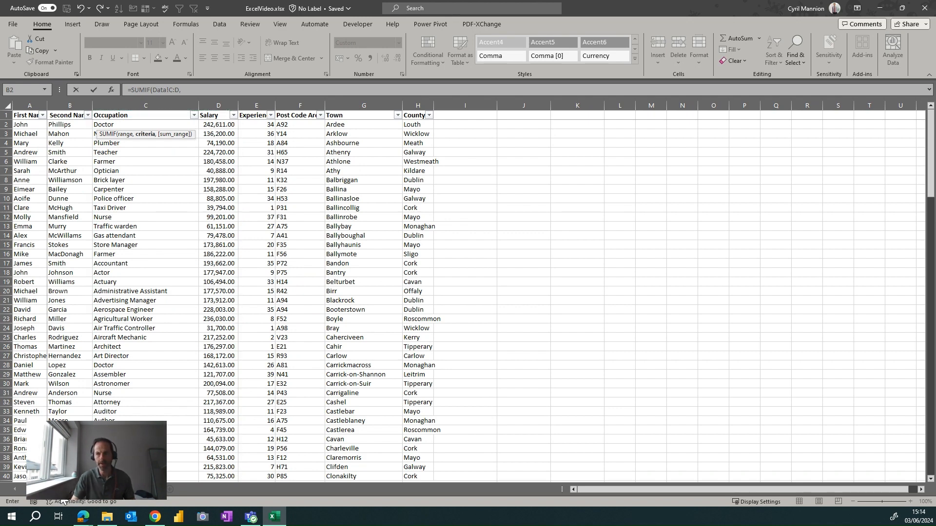
key(ctrl+Page_Down)
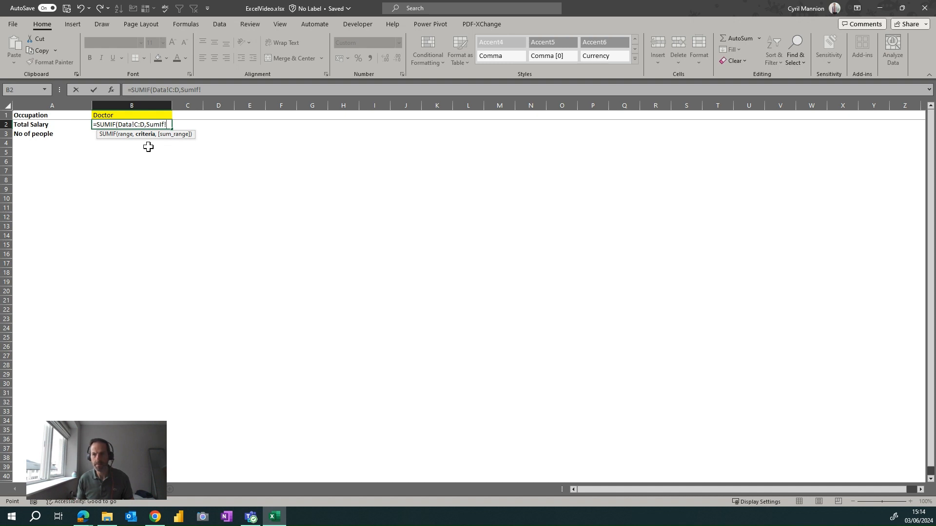
click(120, 116)
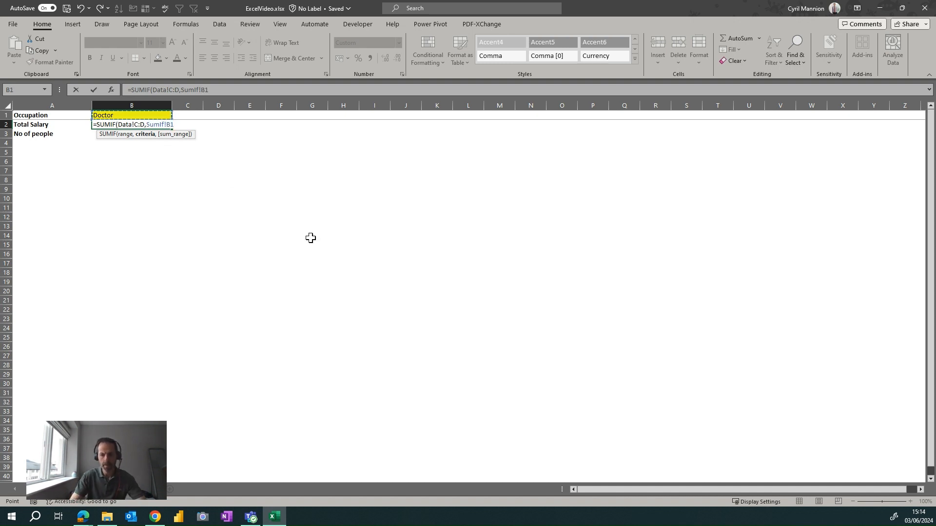
text(,)
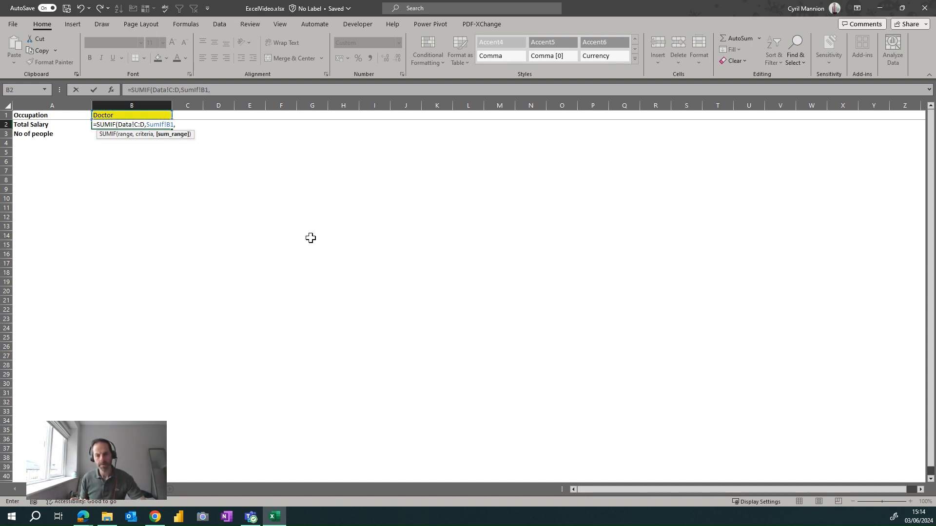
click(68, 488)
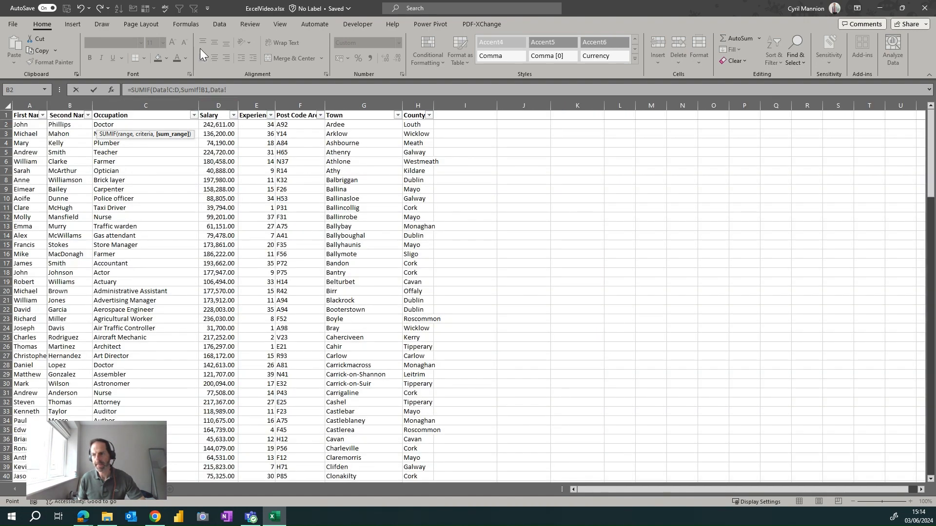
click(213, 96)
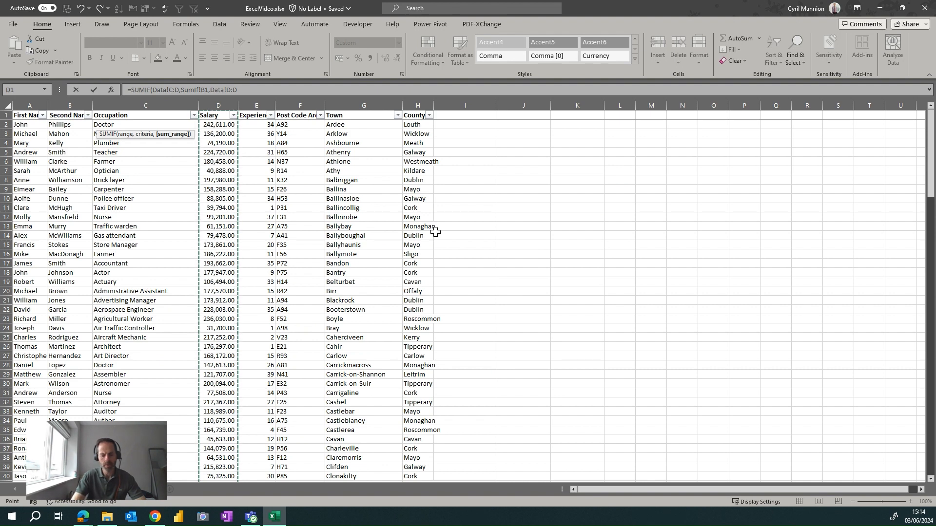
key(Return)
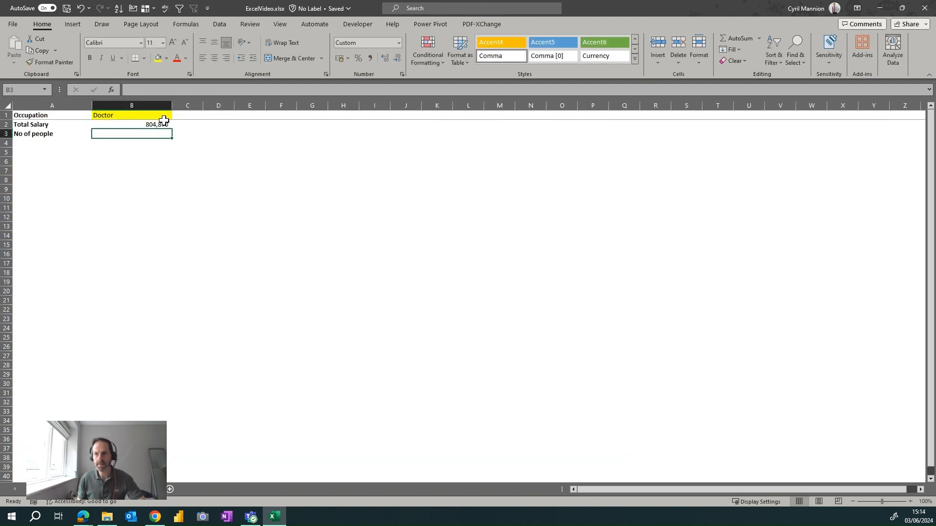
click(164, 124)
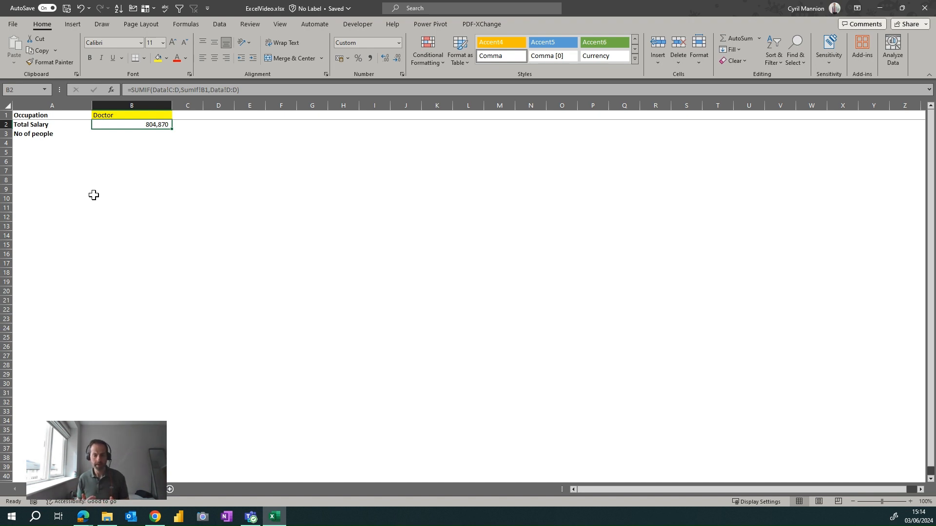
- Filter the Occupation column on the Data sheet to show only "doctor" records
click(64, 490)
click(186, 115)
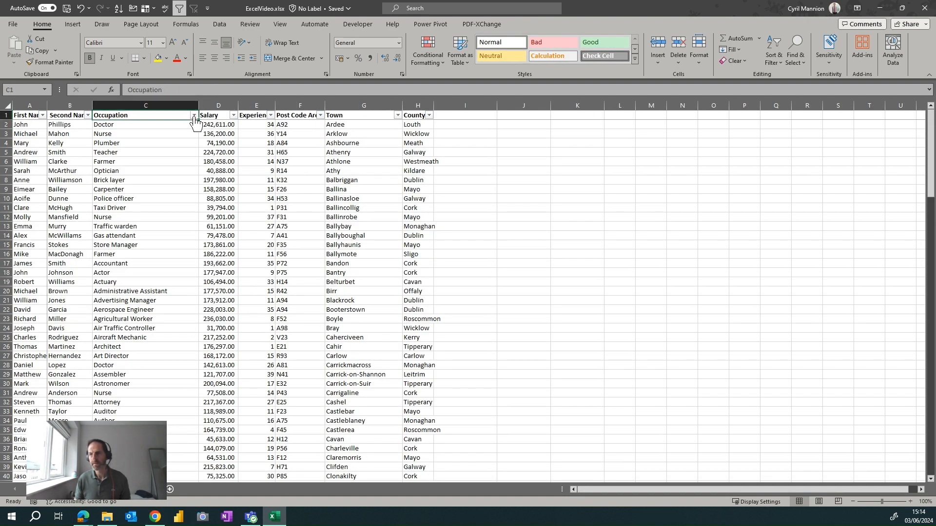
click(194, 116)
click(132, 232)
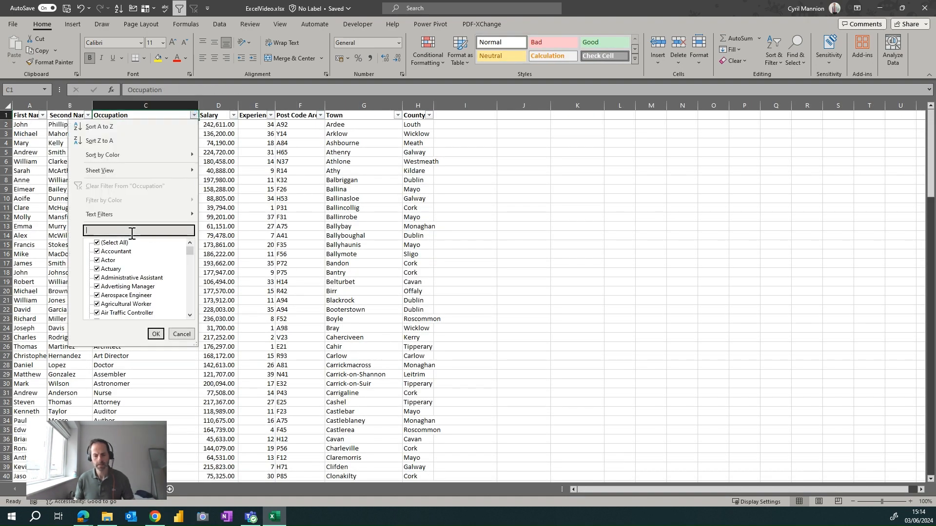
text(doctor)
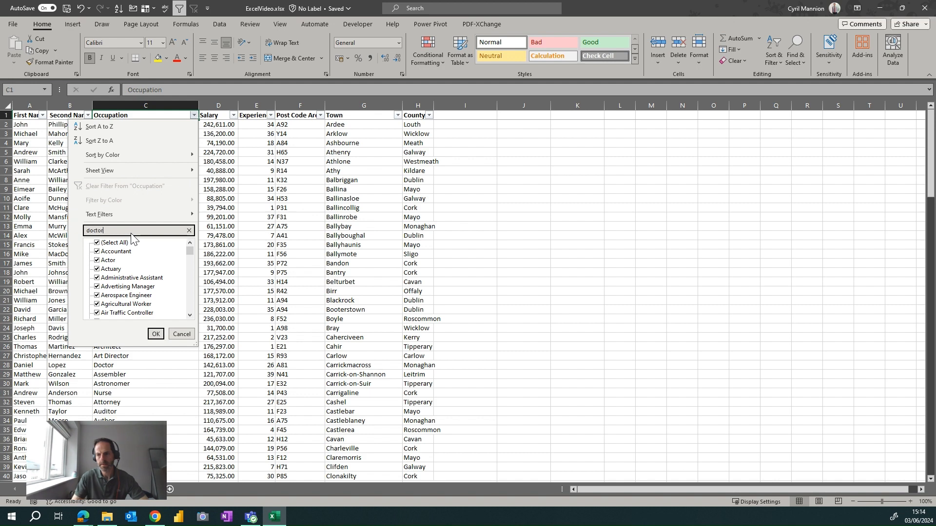
click(156, 334)
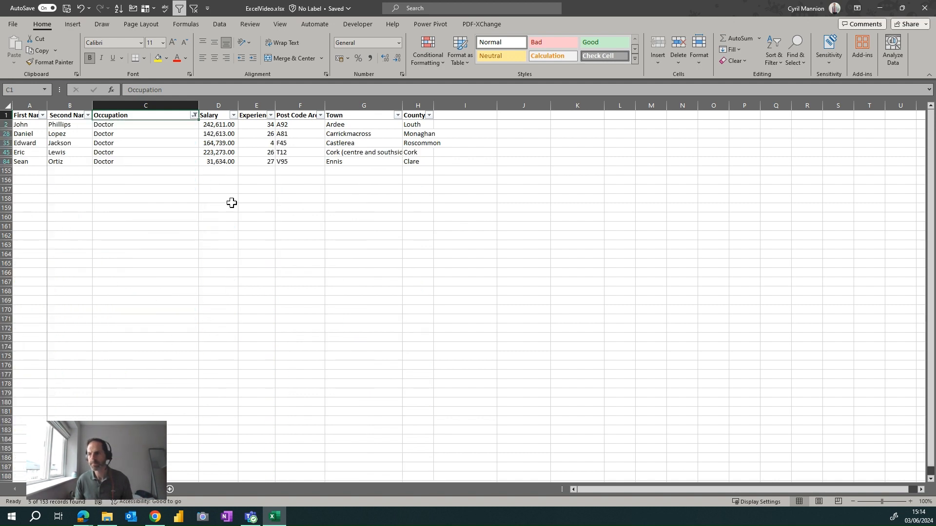
- Check the sum of the filtered doctors' salaries against the Total Salary on the SumIf sheet
drag(219, 125, 218, 160)
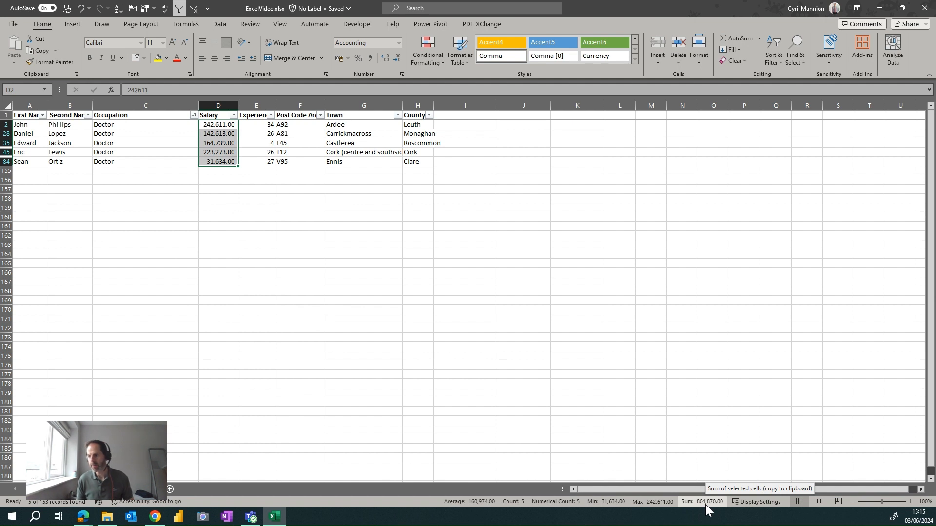
click(137, 489)
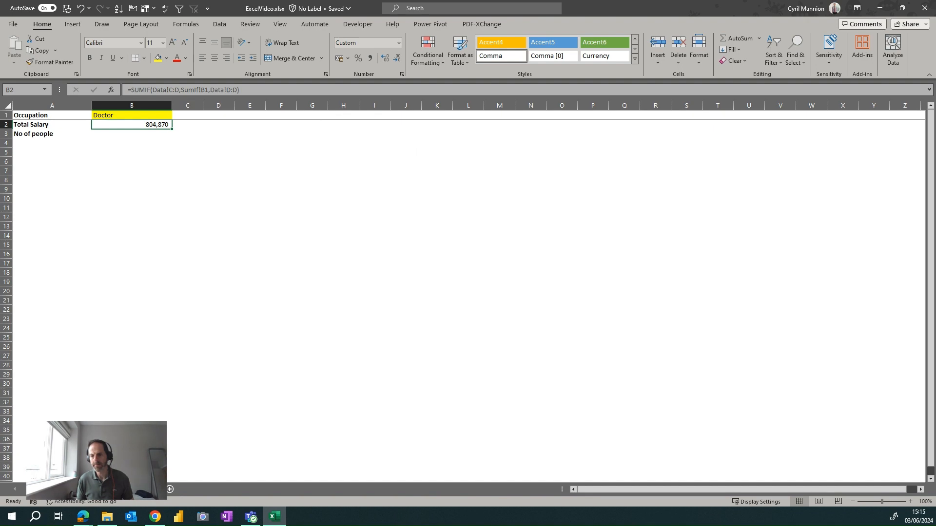
key(ctrl+Page_Up)
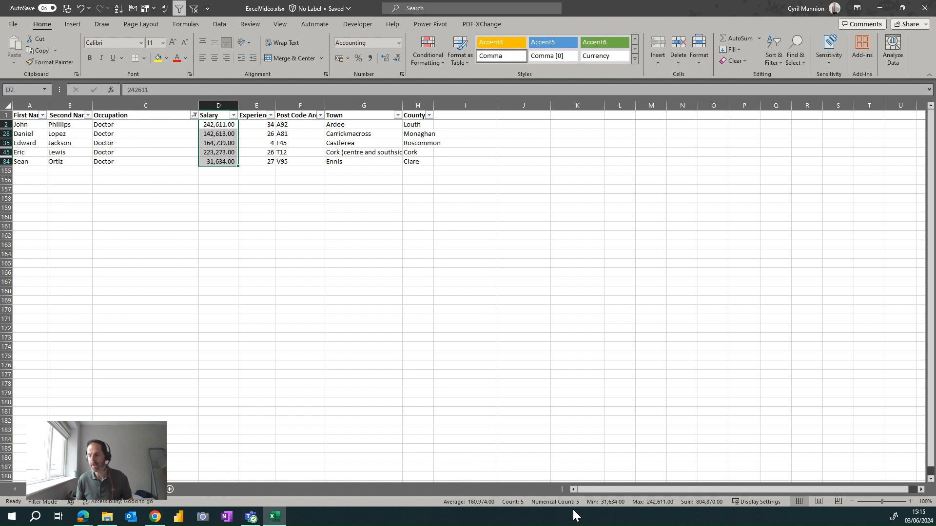
- Clear the Occupation filter on the Data sheet
click(194, 116)
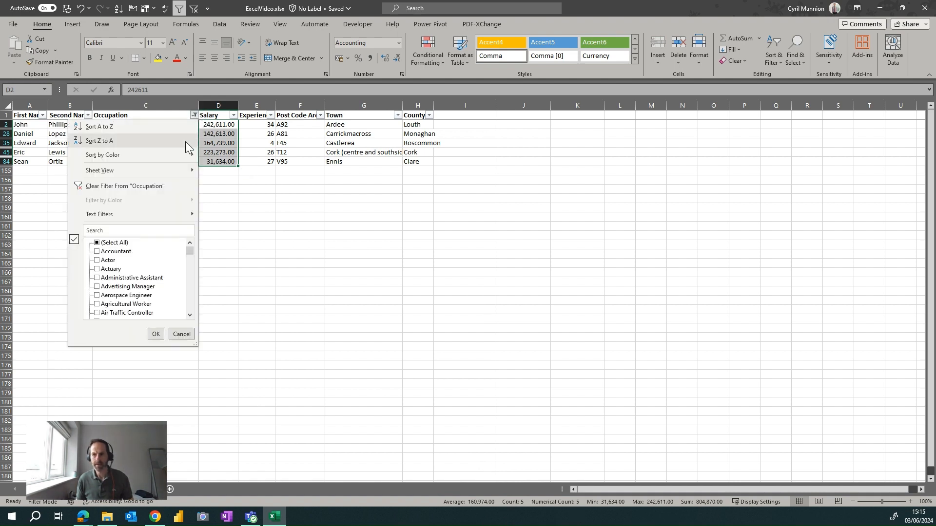
click(182, 186)
click(221, 208)
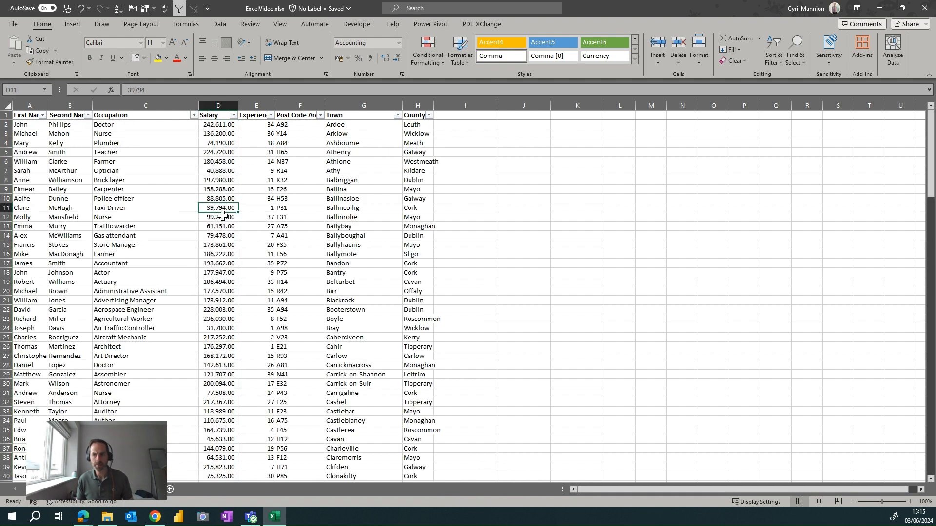
- Set the occupation in B1 of the SumIf sheet to Nurse
click(136, 490)
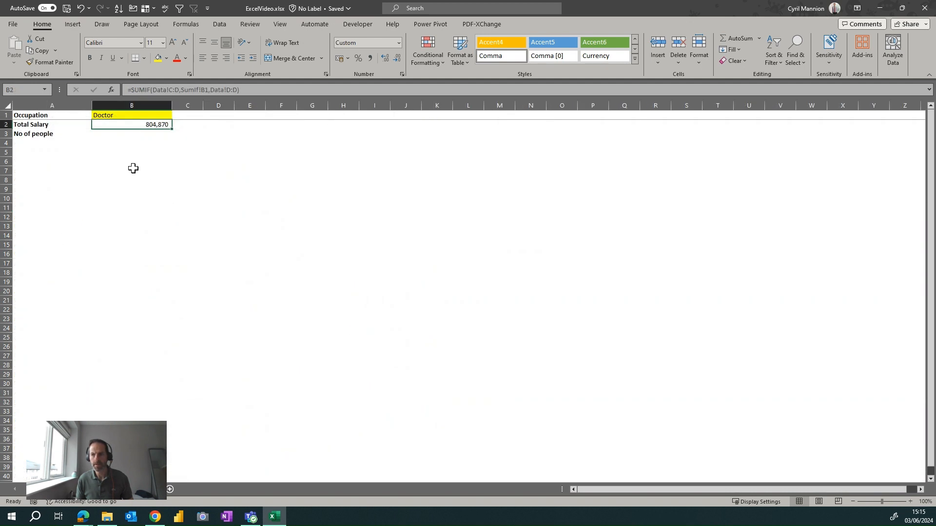
click(120, 115)
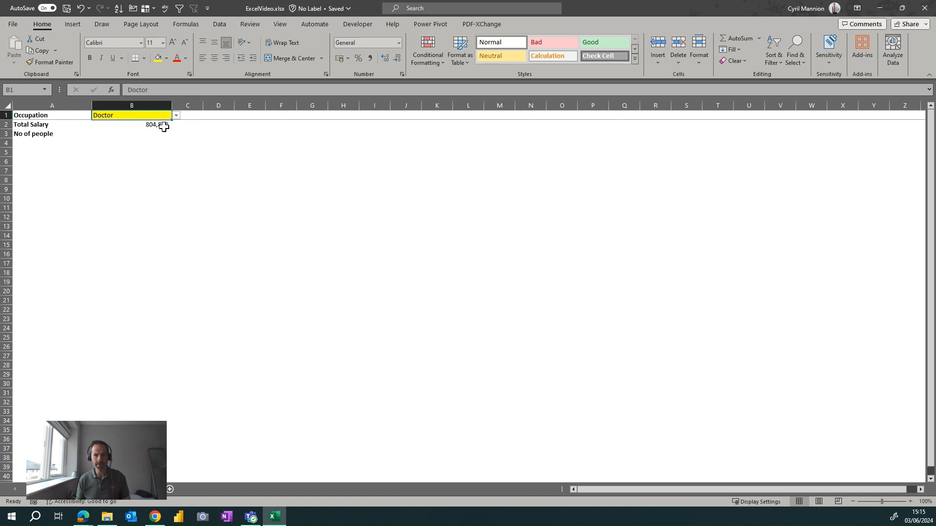
click(176, 115)
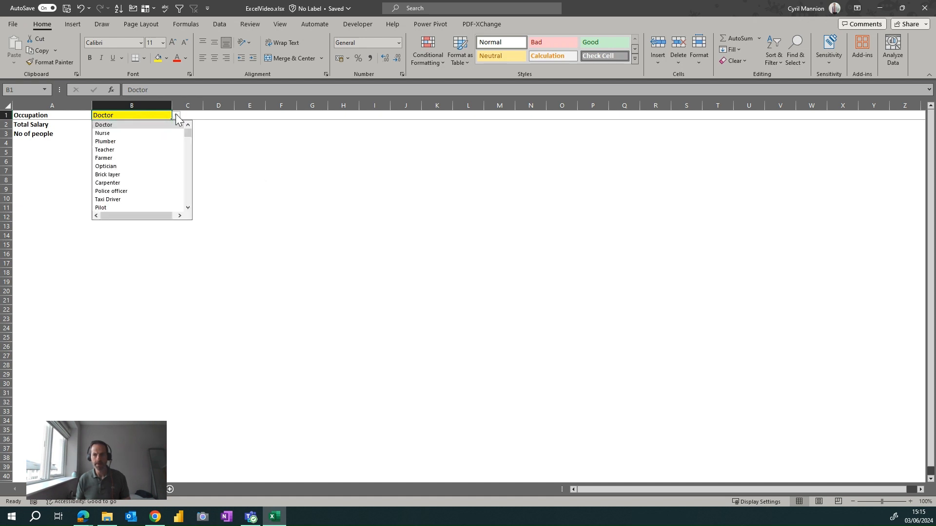
click(124, 134)
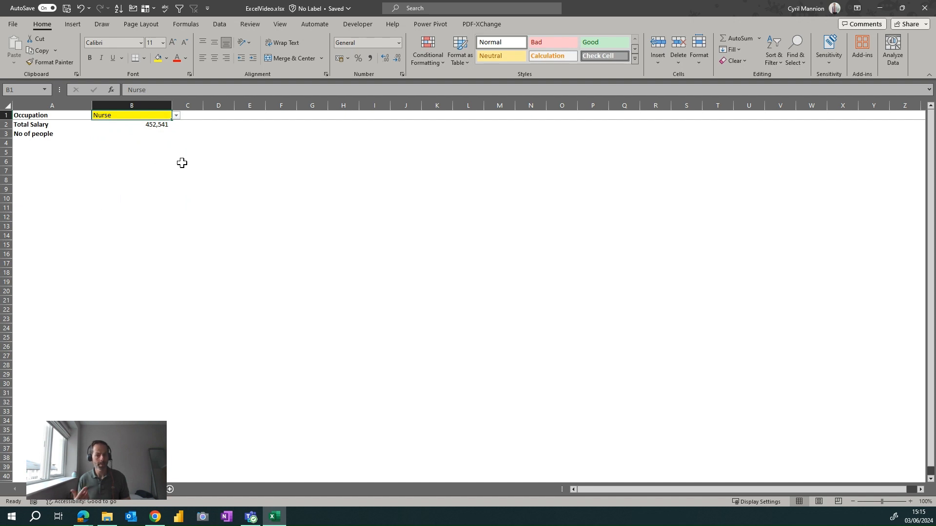
- Test the total salary by switching the occupation in B1 to Farmer, Police officer and finally Doctor
click(175, 115)
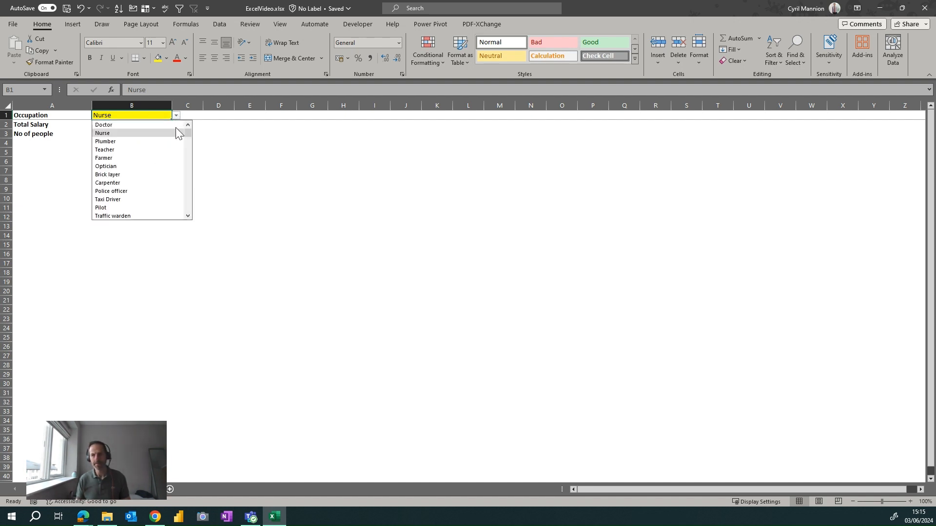
click(165, 162)
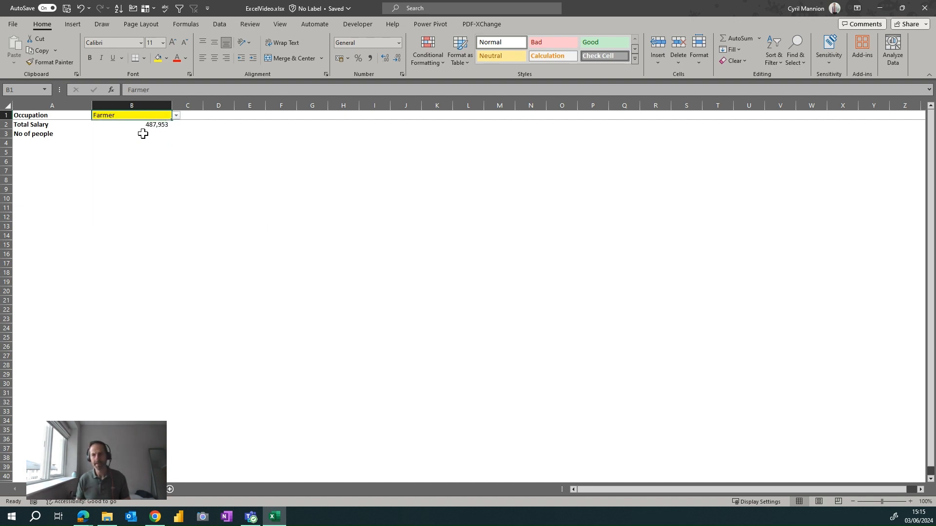
click(177, 116)
click(163, 193)
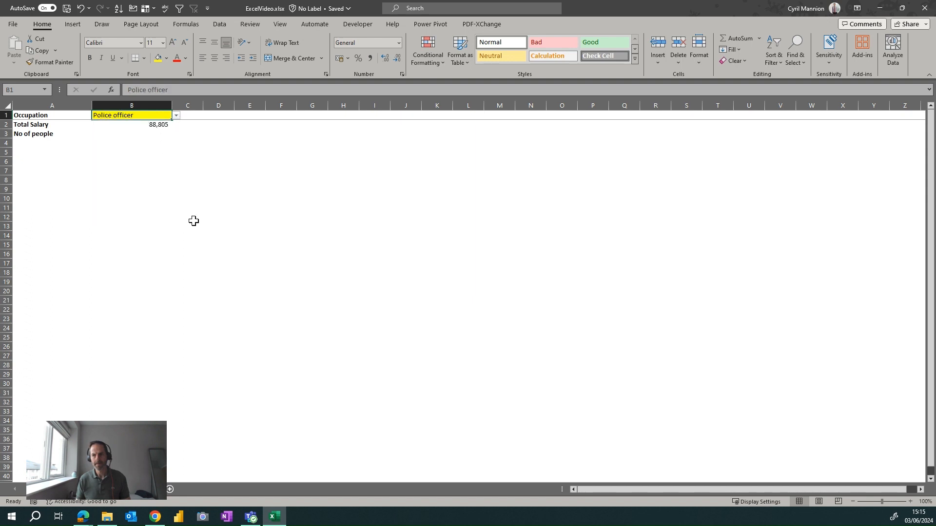
click(176, 115)
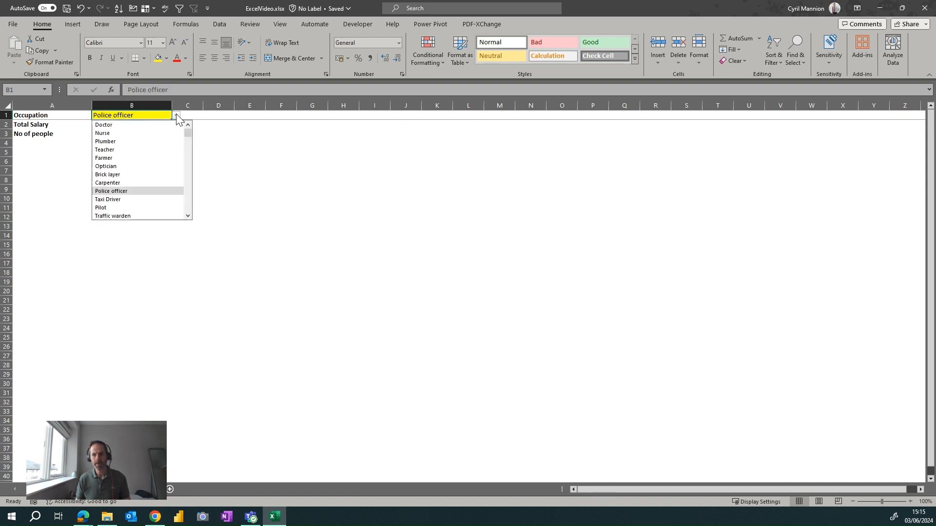
click(146, 126)
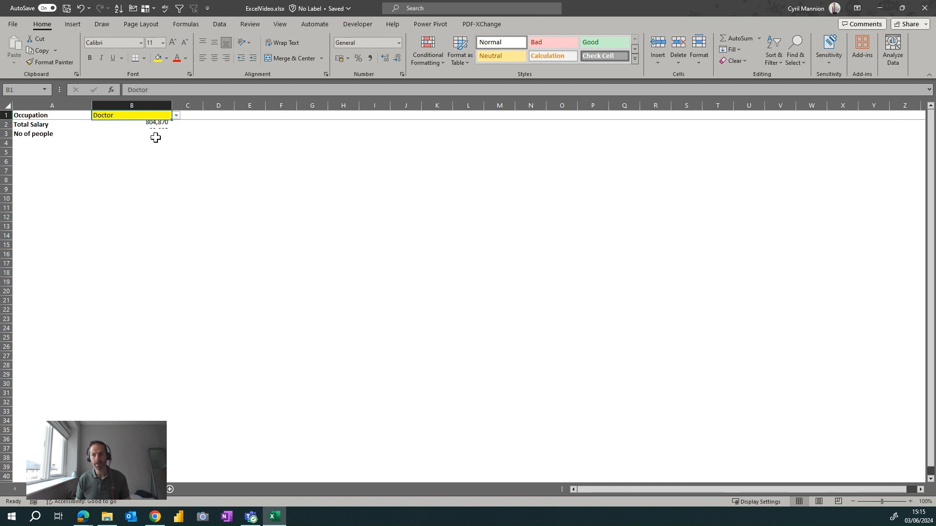
- Start a COUNTIF formula in B3 beside No of people, with column C of the Data sheet as the range
click(125, 133)
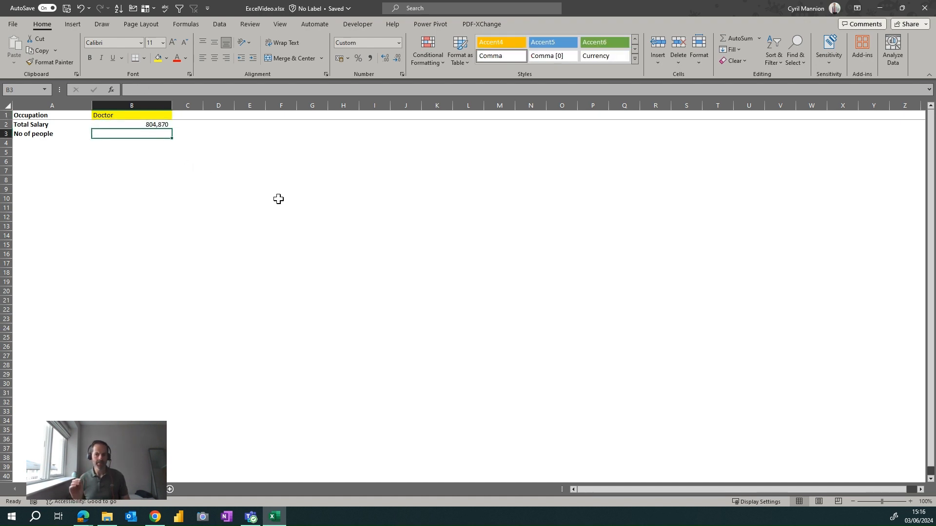
text(=)
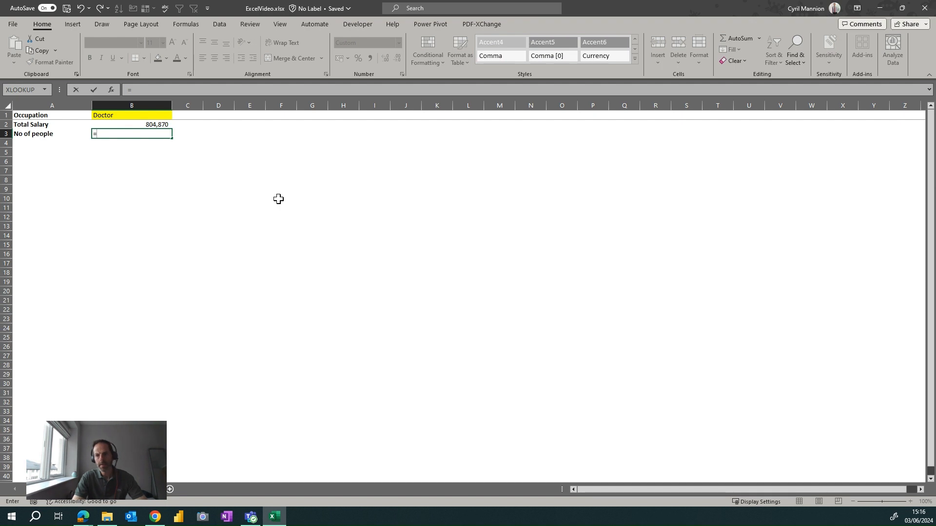
text(c)
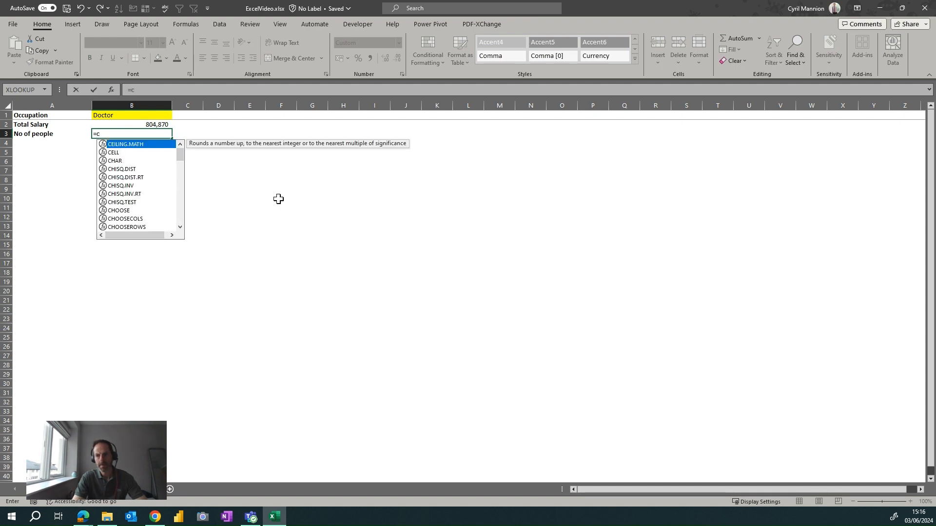
text(ountif)
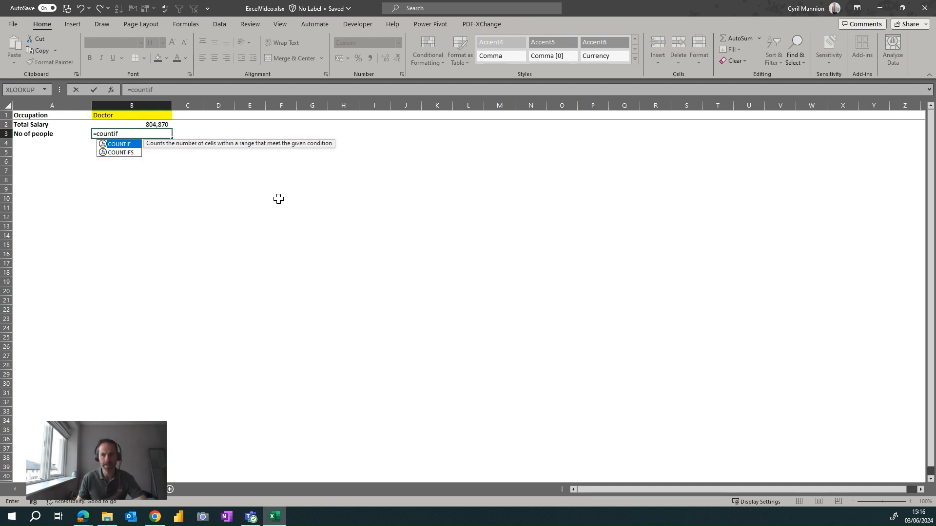
double_click(120, 145)
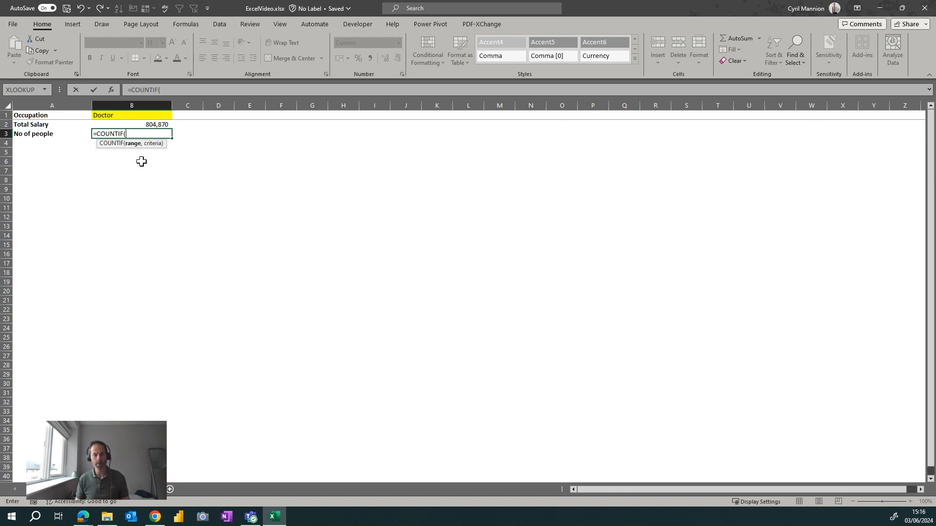
click(151, 489)
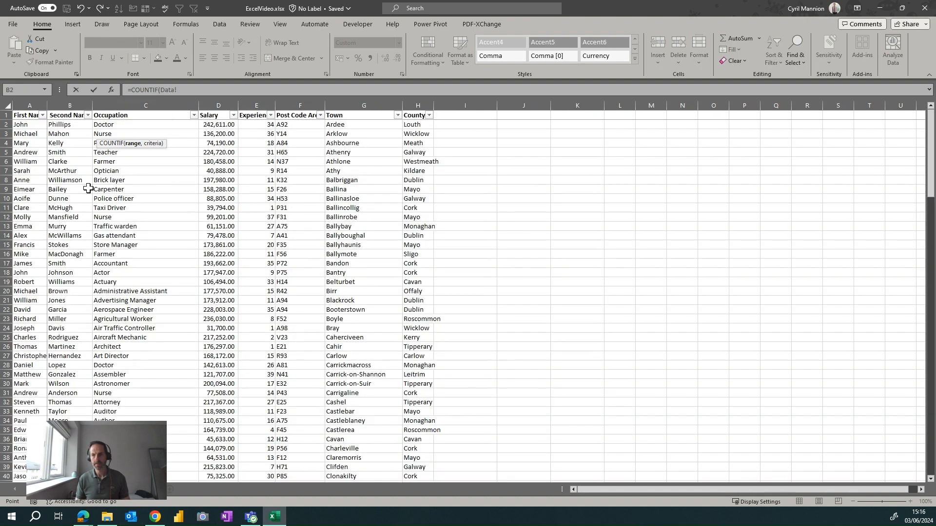
click(165, 105)
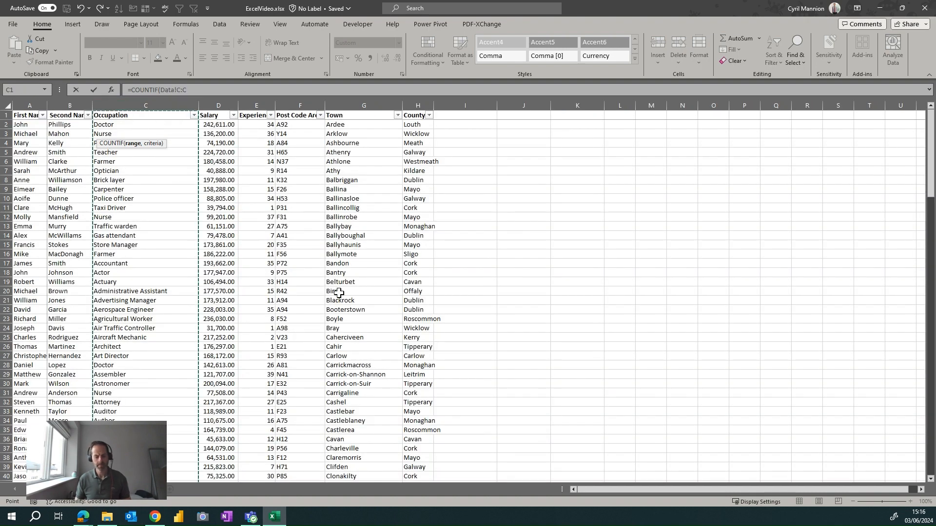
- Use cell B1 of the SumIf sheet as the COUNTIF criteria and complete the formula =COUNTIF(Data!C:C,SumIf!B1)
text(,)
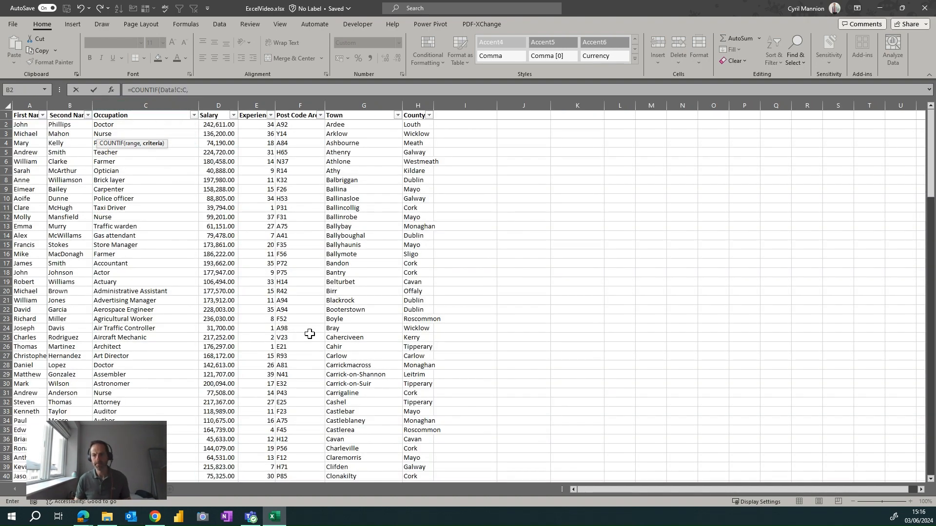
click(197, 487)
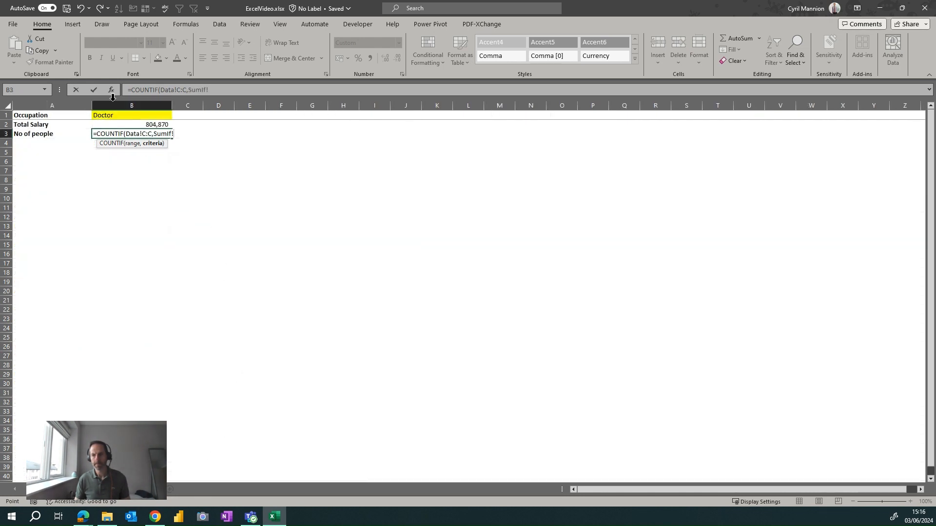
click(115, 113)
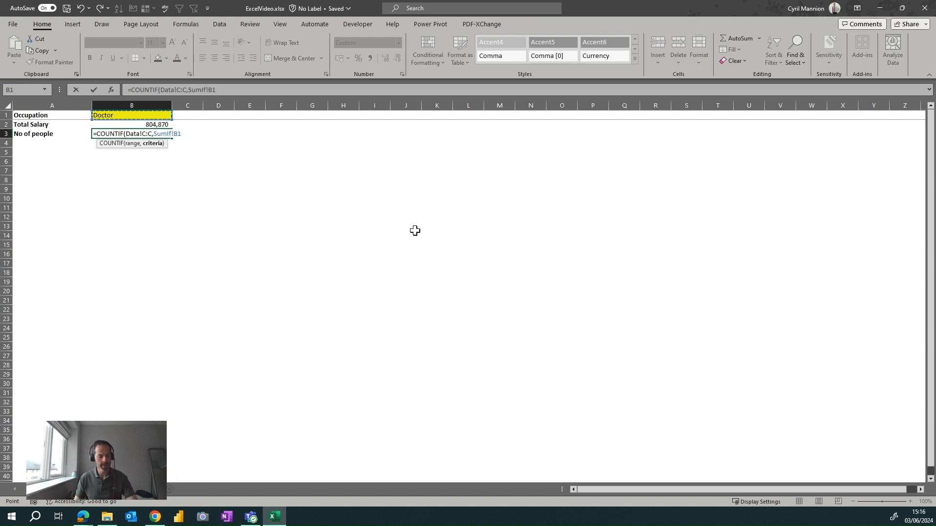
text())
key(Return)
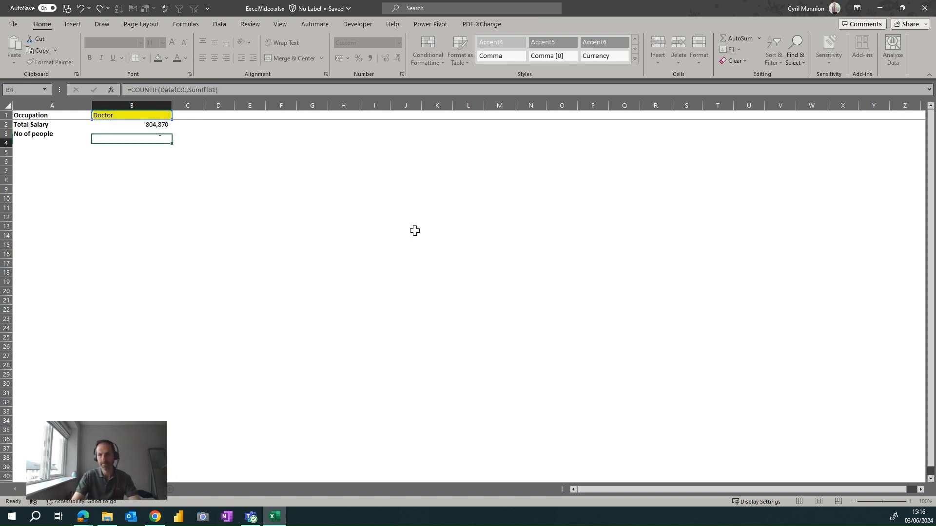
key(Up)
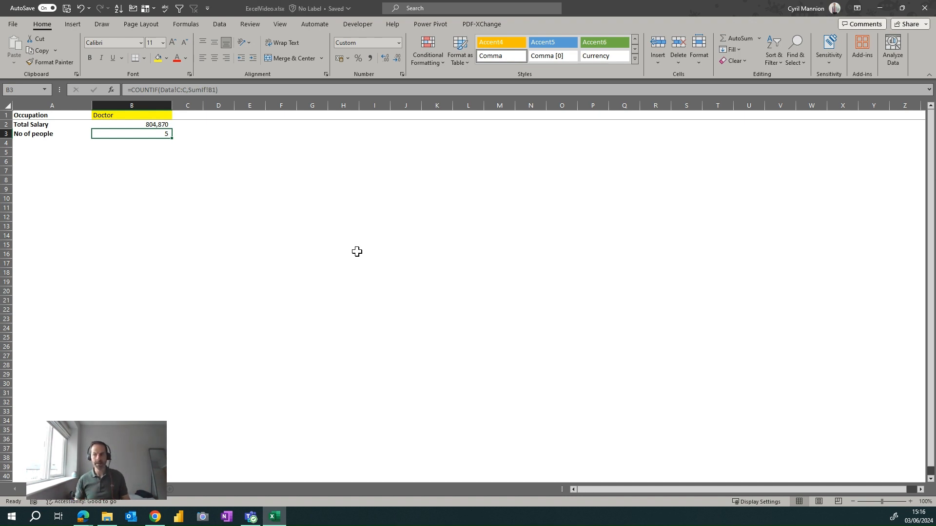
- Test the number of people by setting the occupation in B1 to Nurse and then to Plumber
click(101, 116)
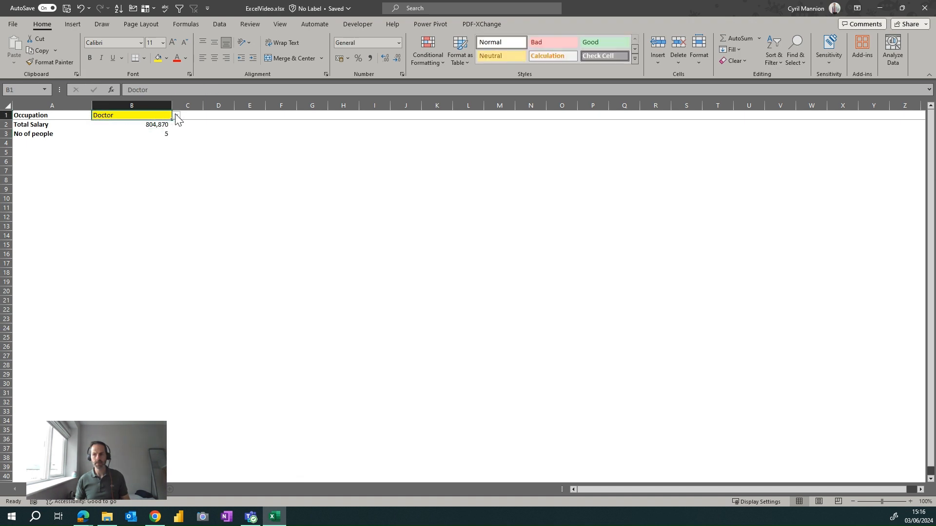
click(176, 115)
click(168, 133)
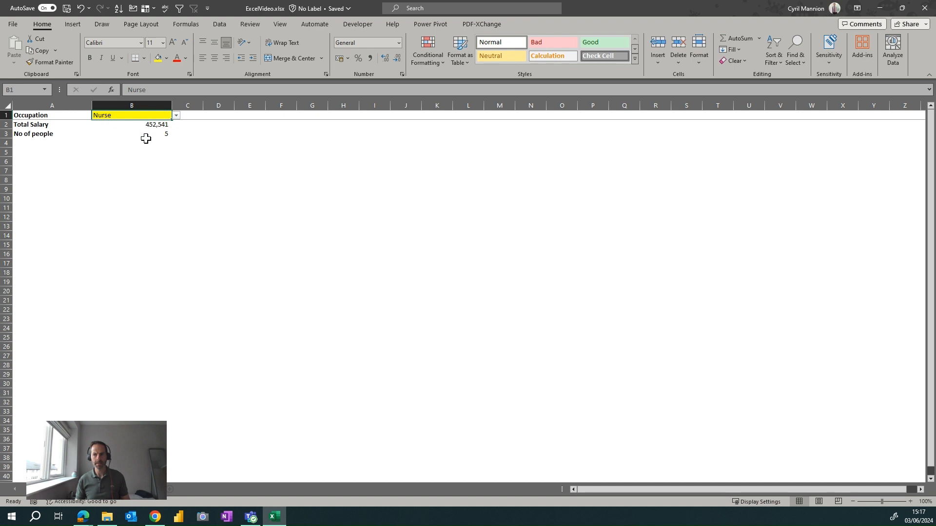
click(175, 115)
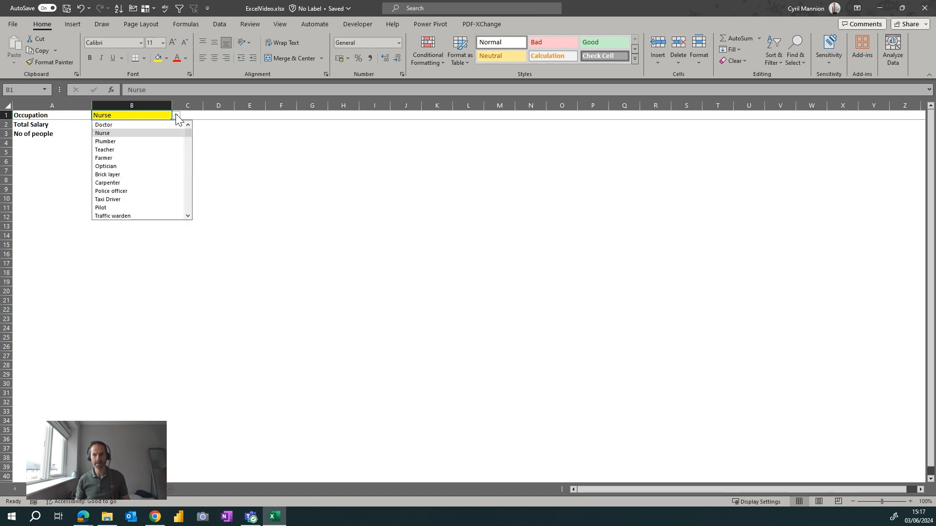
click(159, 139)
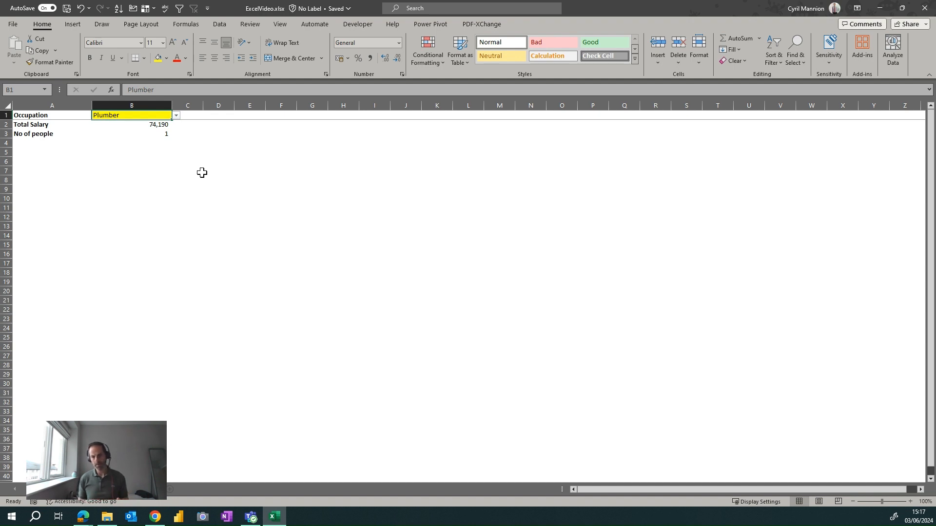
- Hide the Data sheet and its neighbouring sheet, then return to the occupation cell B1 on the SumIf sheet
click(69, 489)
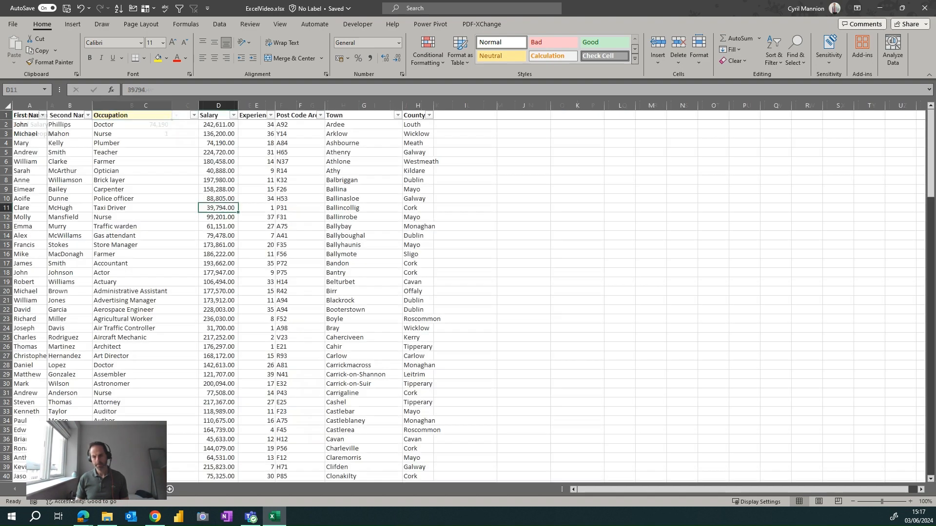
right_click(68, 489)
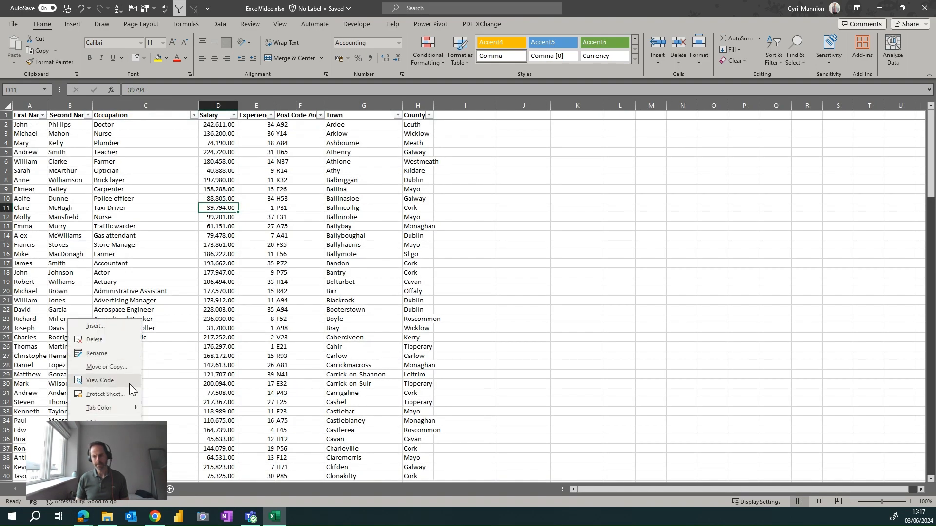
click(116, 414)
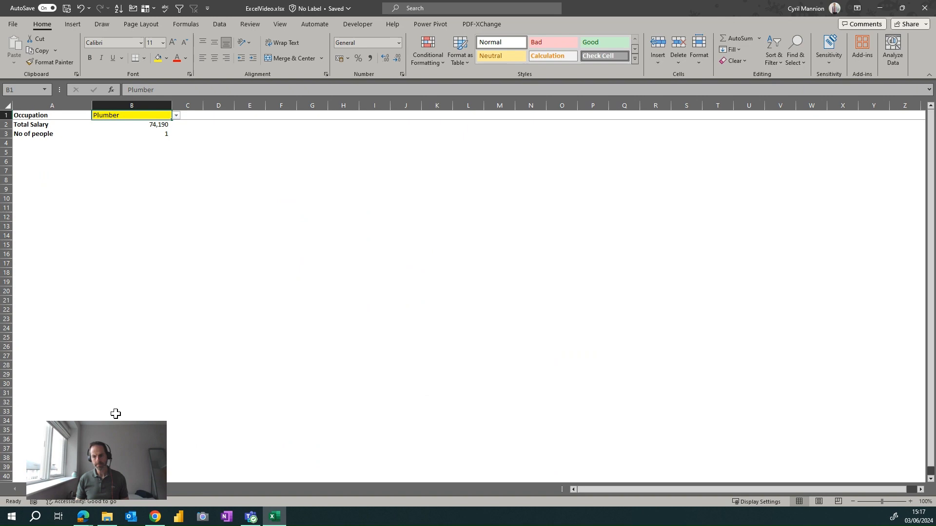
right_click(103, 489)
click(127, 423)
click(108, 131)
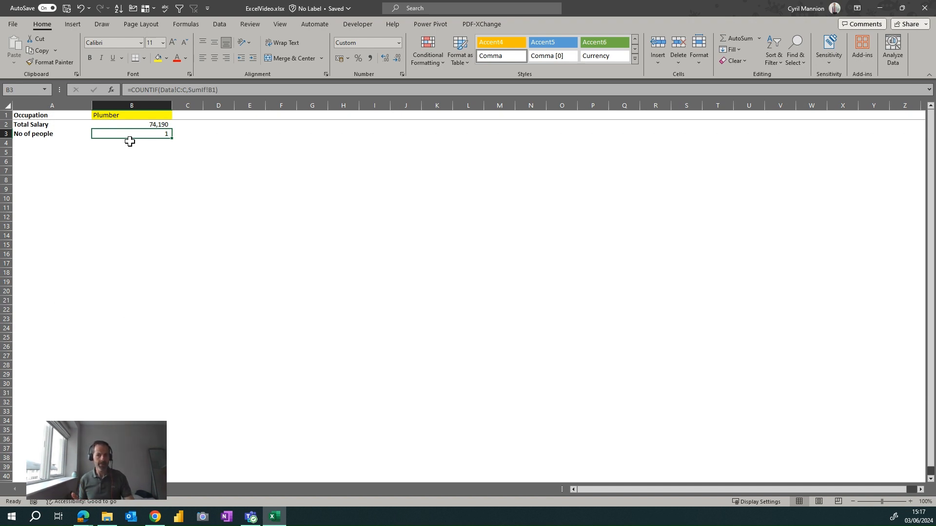
click(136, 117)
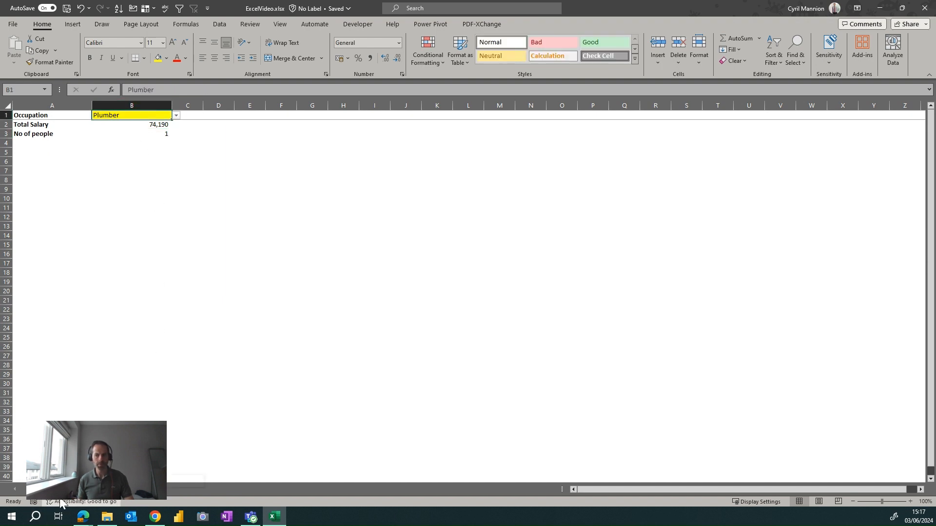